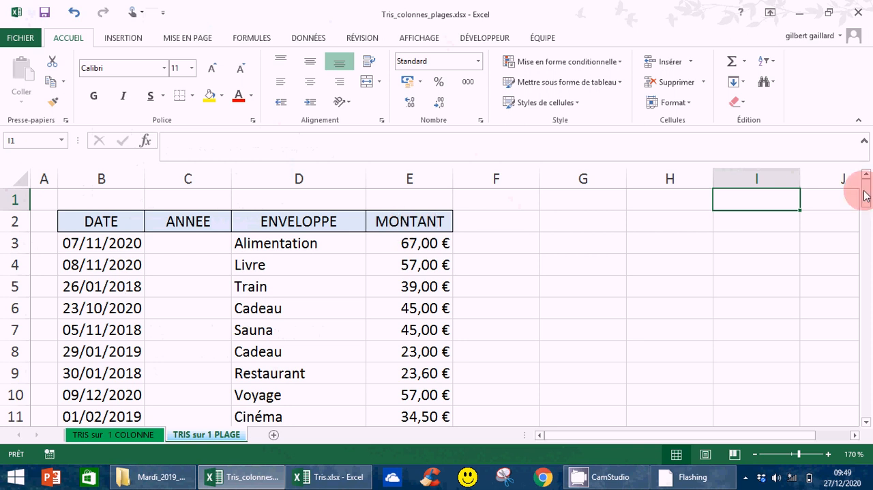
# Enter the formula =ANNEE(B3) in cell C3 to extract the year from the first date.
pyautogui.moveTo(869, 198); pyautogui.dragTo(820, 185)
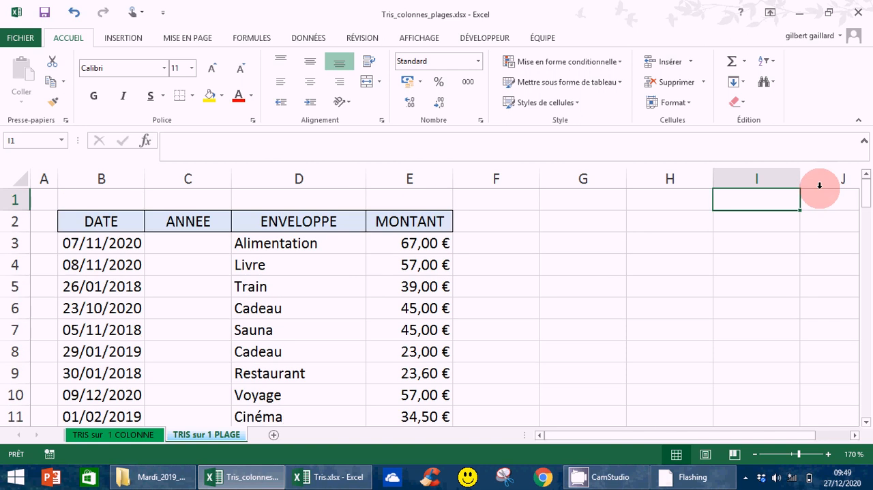
pyautogui.click(181, 243)
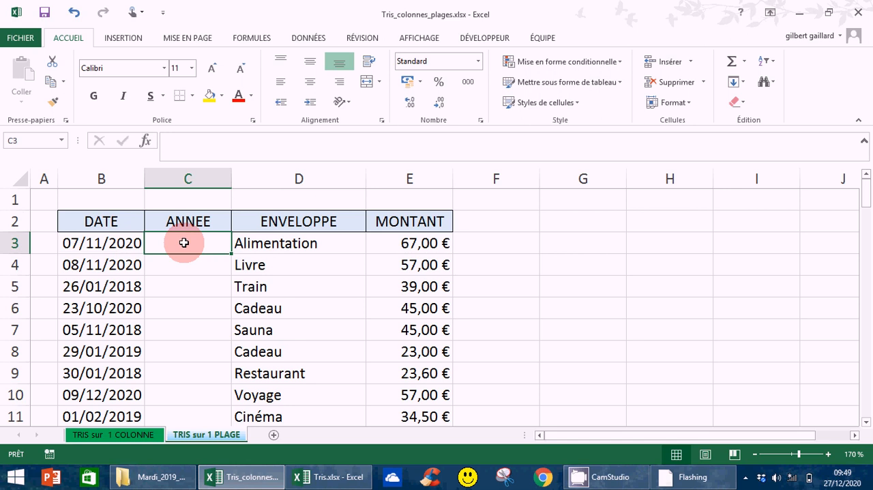
pyautogui.write('=')
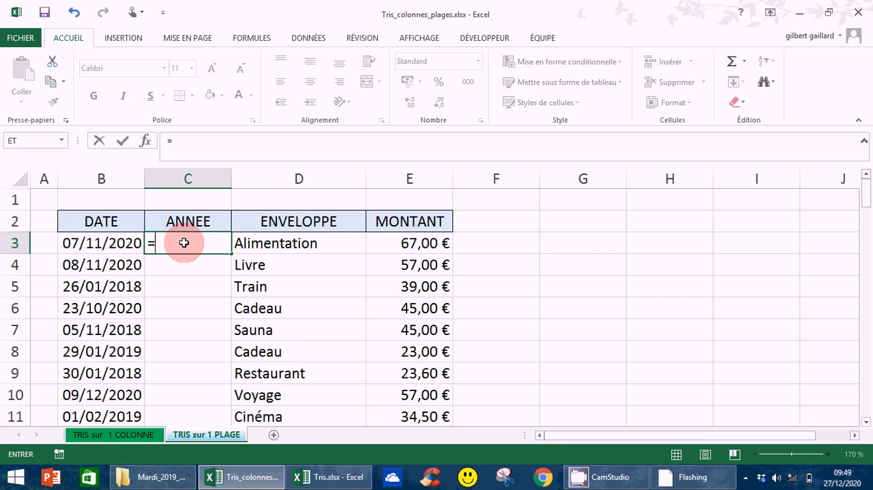
pyautogui.write('an')
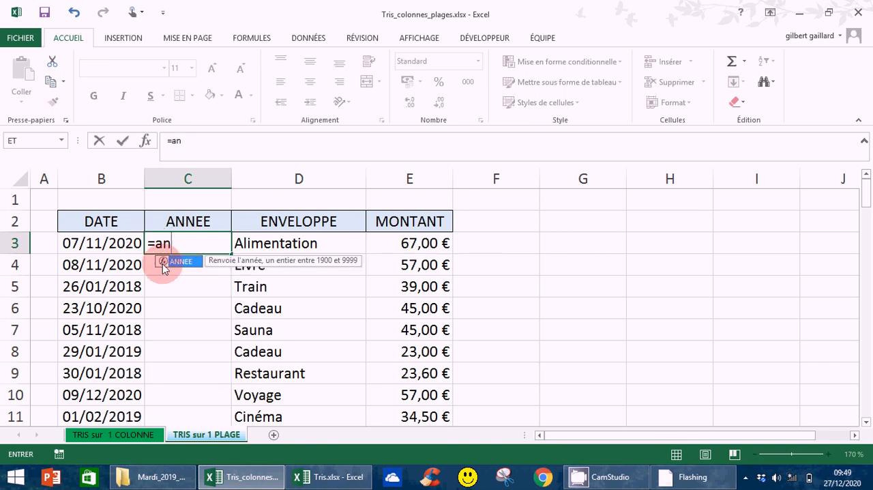
pyautogui.doubleClick(179, 262)
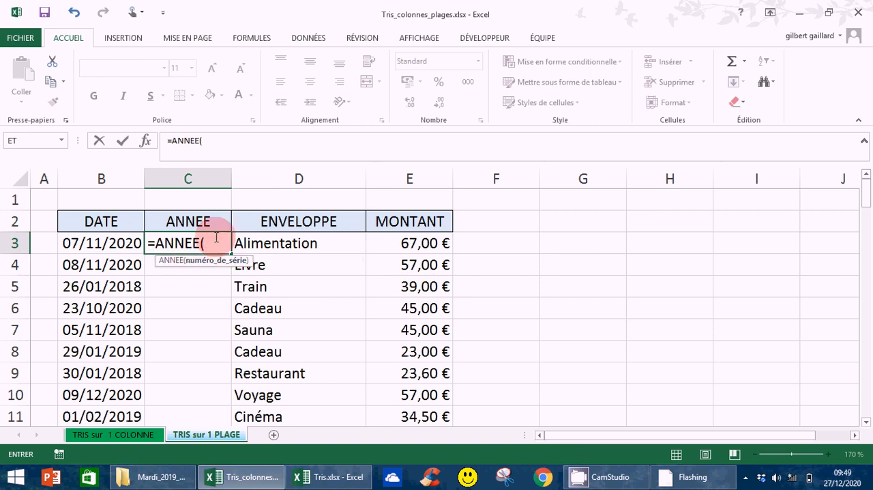
pyautogui.click(101, 243)
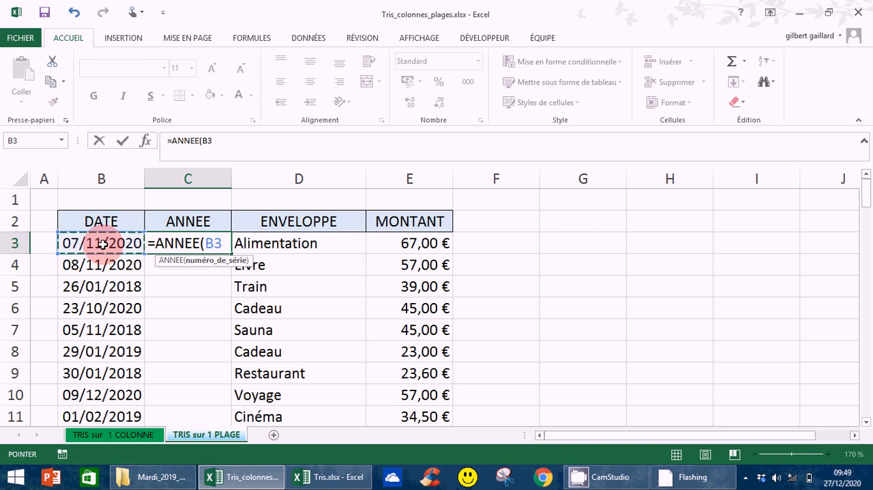
pyautogui.write(')')
pyautogui.press('Return')
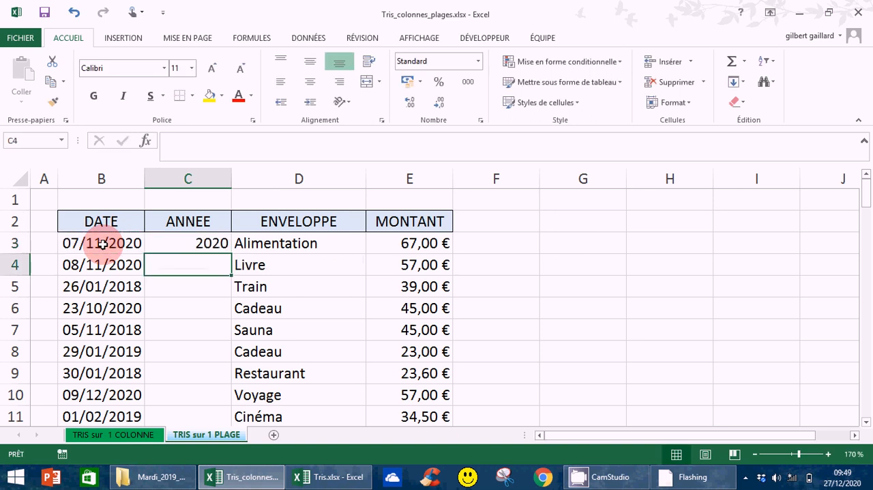
# Fill the ANNEE formula from C3 down to C82 for all rows of the table.
pyautogui.click(192, 245)
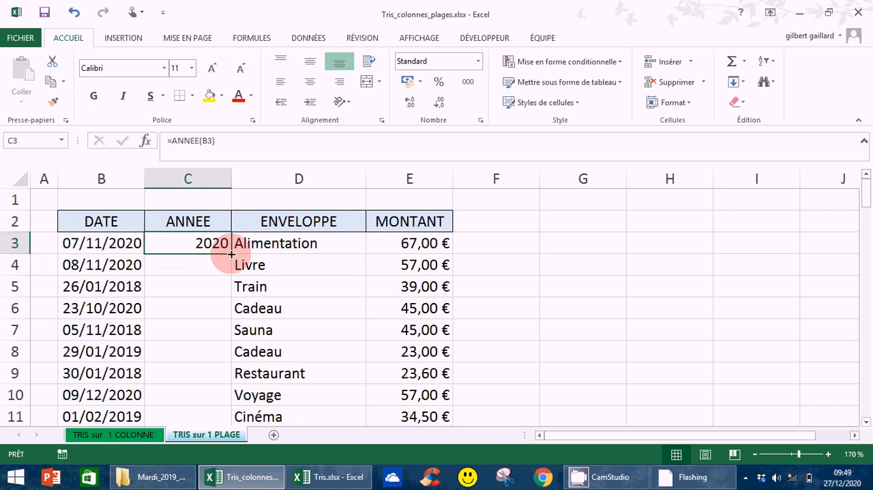
pyautogui.moveTo(232, 253); pyautogui.dragTo(230, 374)
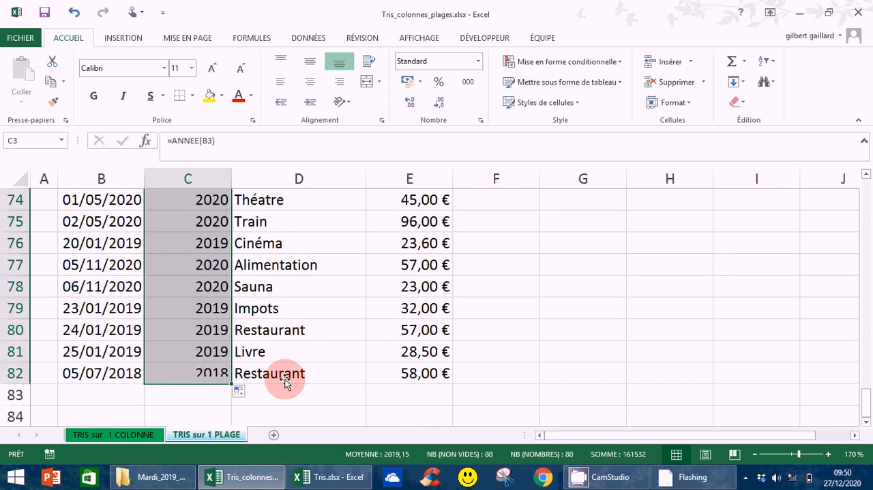
pyautogui.moveTo(869, 409); pyautogui.dragTo(867, 321)
pyautogui.moveTo(869, 215); pyautogui.dragTo(868, 184)
pyautogui.click(578, 330)
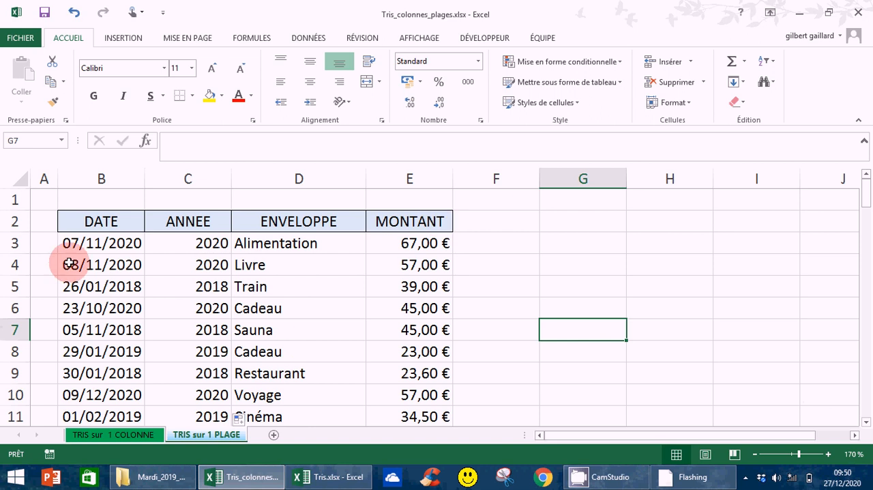
# Sort column B from oldest to newest, extending the selection to the neighbouring table columns.
pyautogui.click(101, 178)
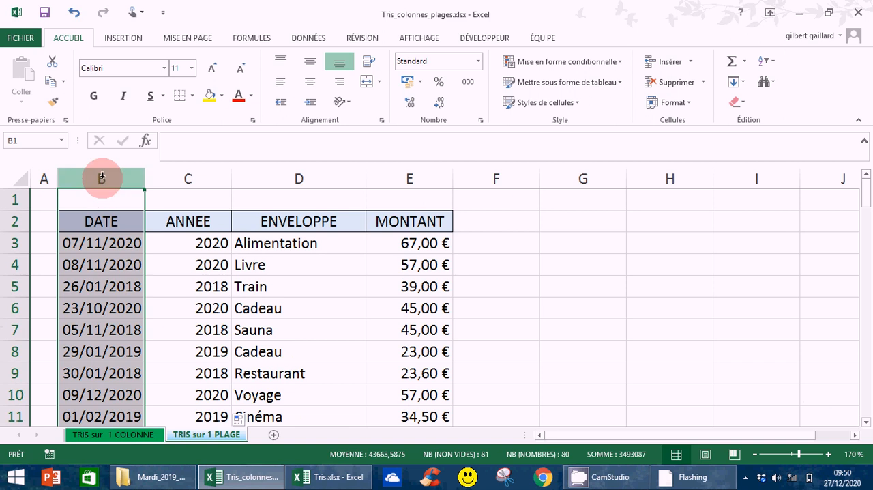
pyautogui.click(312, 63)
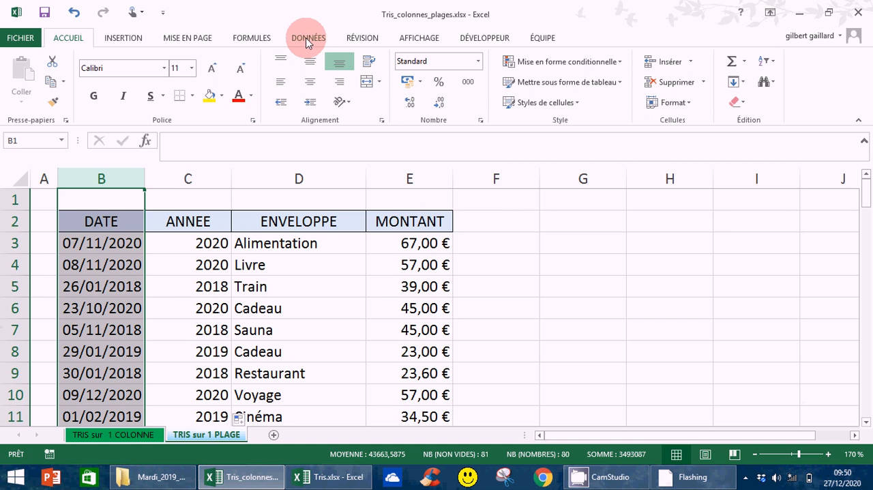
pyautogui.click(308, 39)
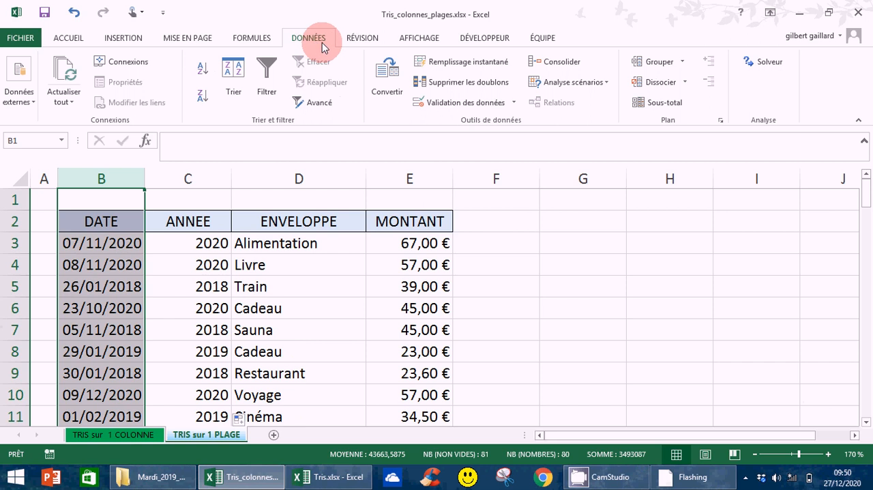
pyautogui.click(202, 71)
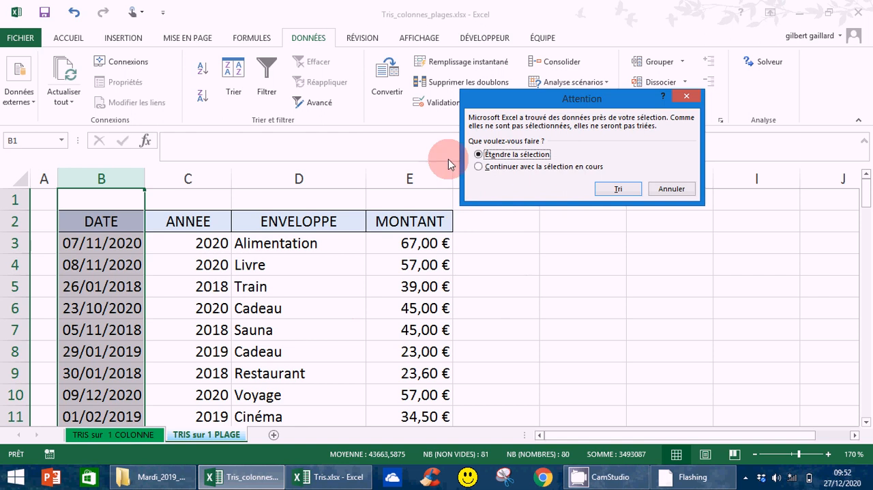
pyautogui.click(619, 191)
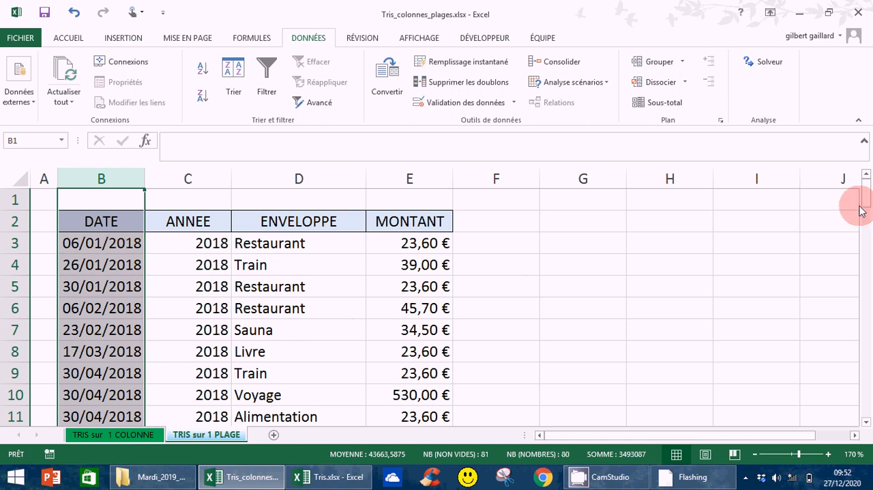
# Undo the sort of the date column and deselect the table.
pyautogui.moveTo(861, 212); pyautogui.dragTo(857, 184)
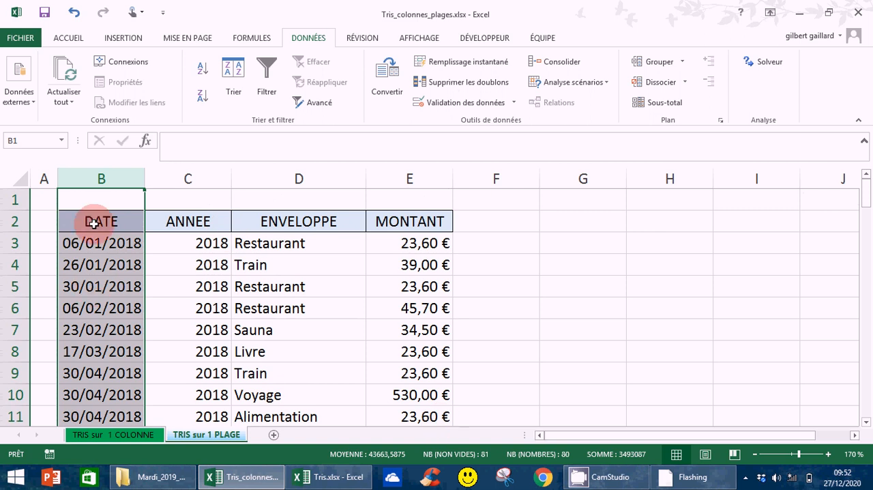
pyautogui.click(75, 14)
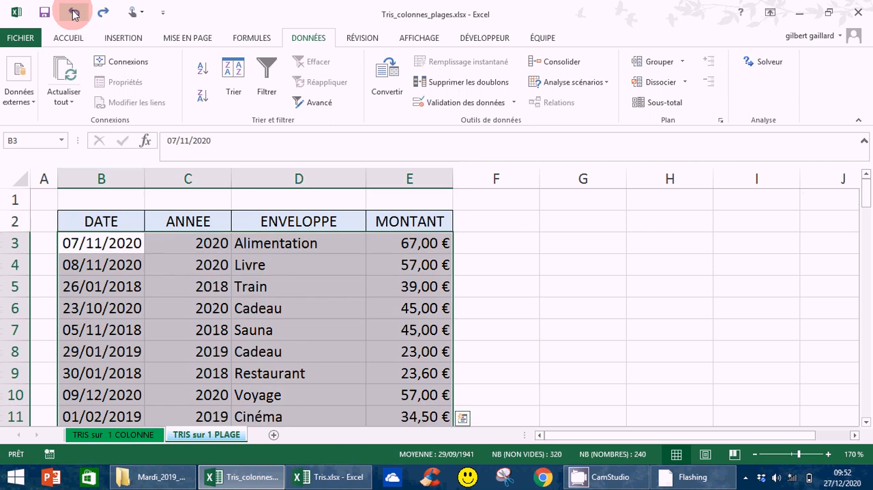
pyautogui.click(748, 303)
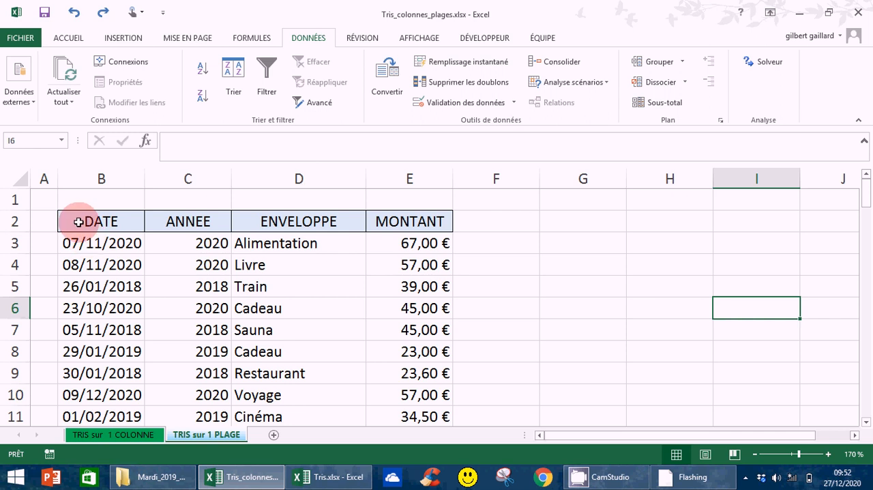
# Select the table with its headers, B2:E82, and open the custom Sort dialog.
pyautogui.moveTo(80, 224); pyautogui.dragTo(341, 283)
pyautogui.click(67, 38)
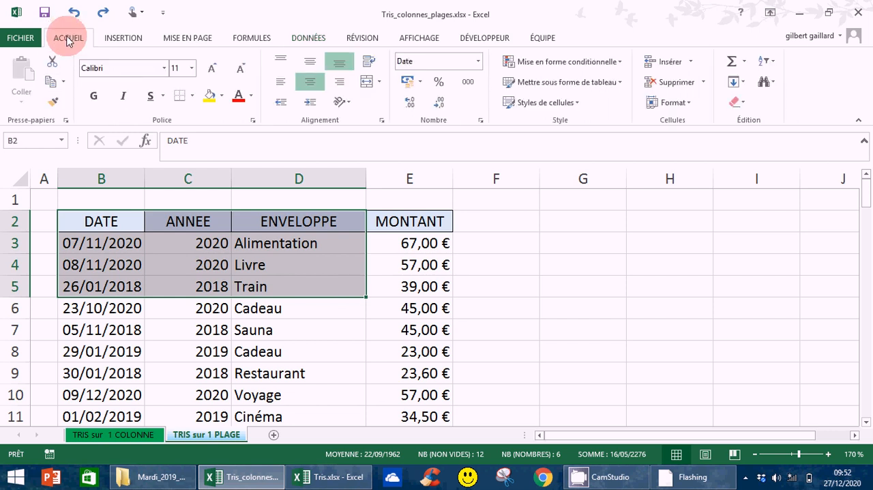
pyautogui.click(88, 222)
pyautogui.moveTo(88, 222); pyautogui.dragTo(412, 292)
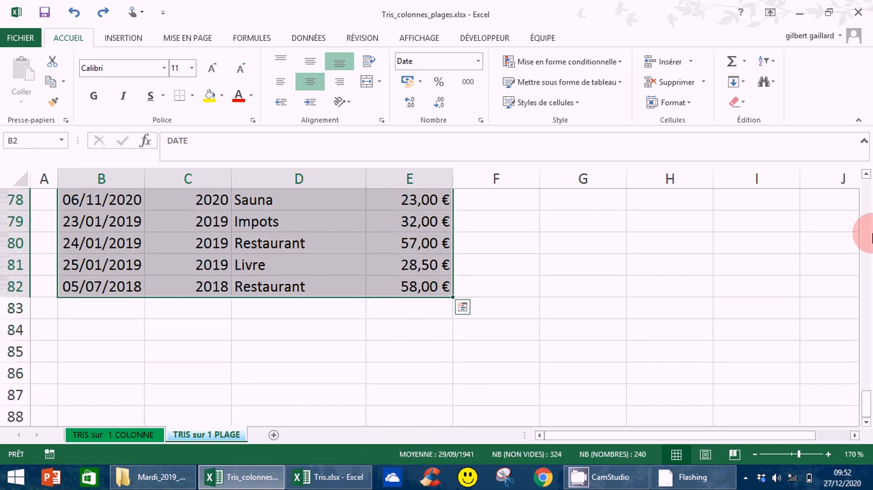
pyautogui.moveTo(868, 409); pyautogui.dragTo(824, 142)
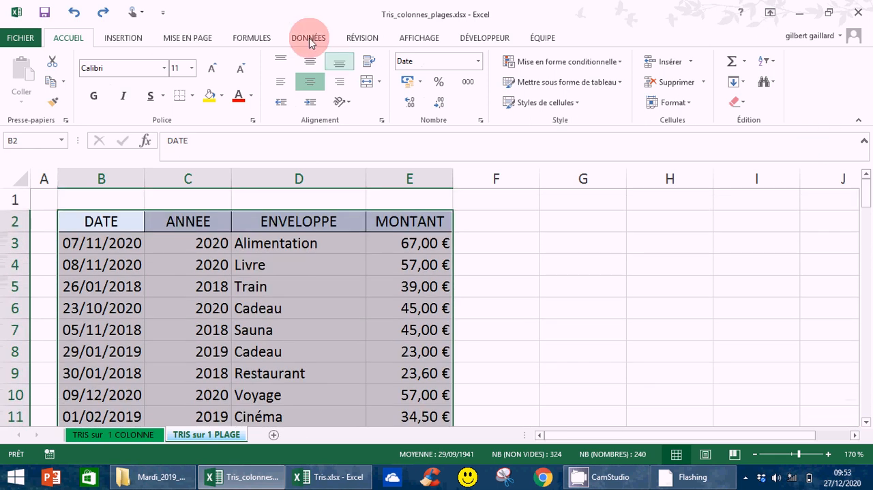
pyautogui.click(305, 40)
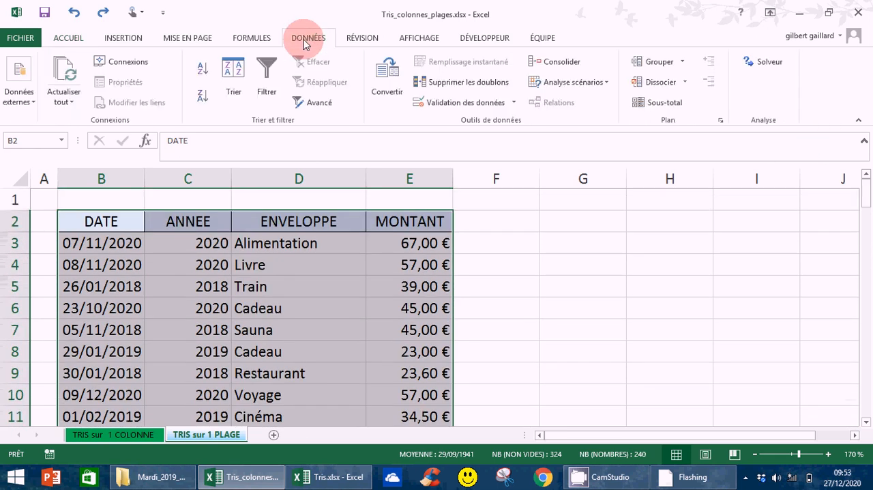
pyautogui.click(234, 95)
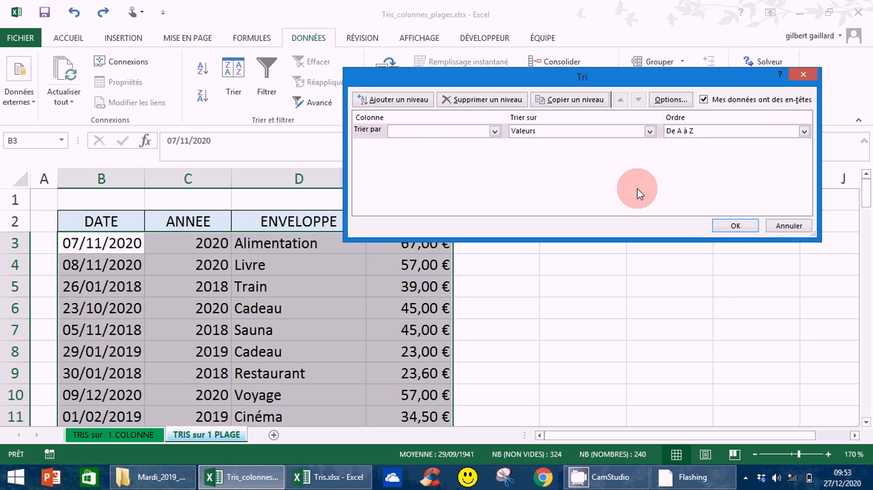
# Sort the table by DATE on Valeurs, in the order Du plus ancien au plus récent.
pyautogui.click(495, 132)
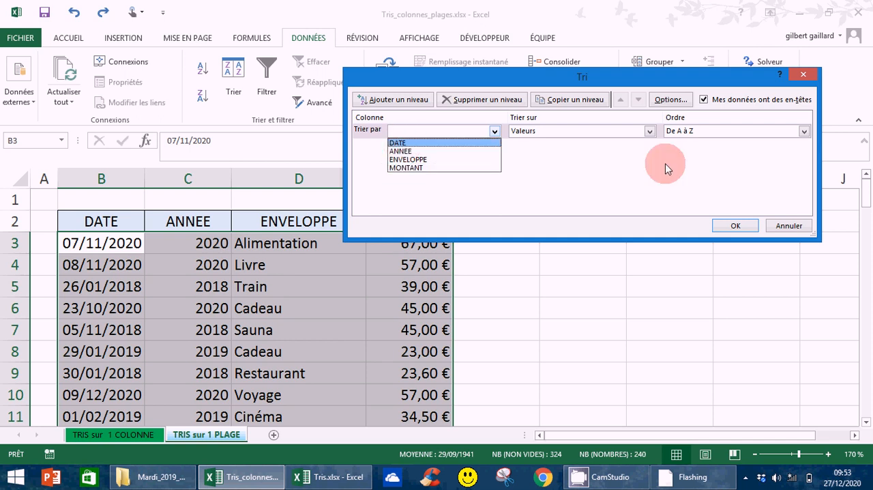
pyautogui.click(401, 143)
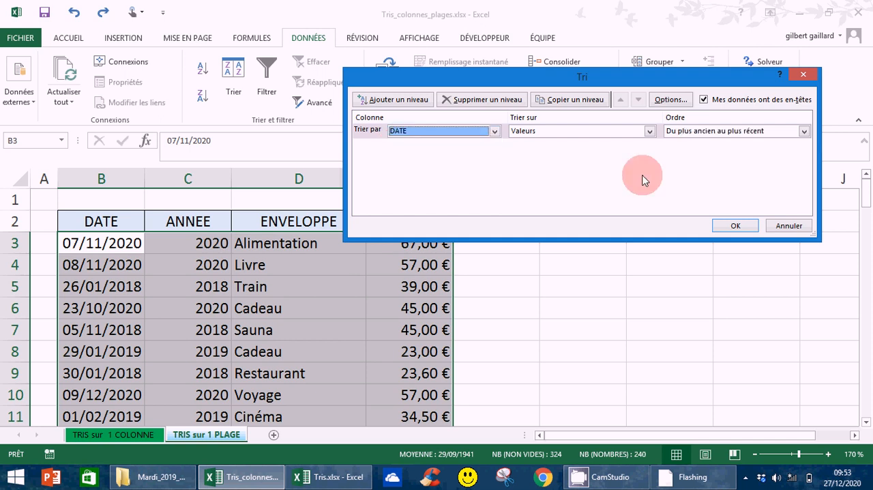
pyautogui.click(649, 134)
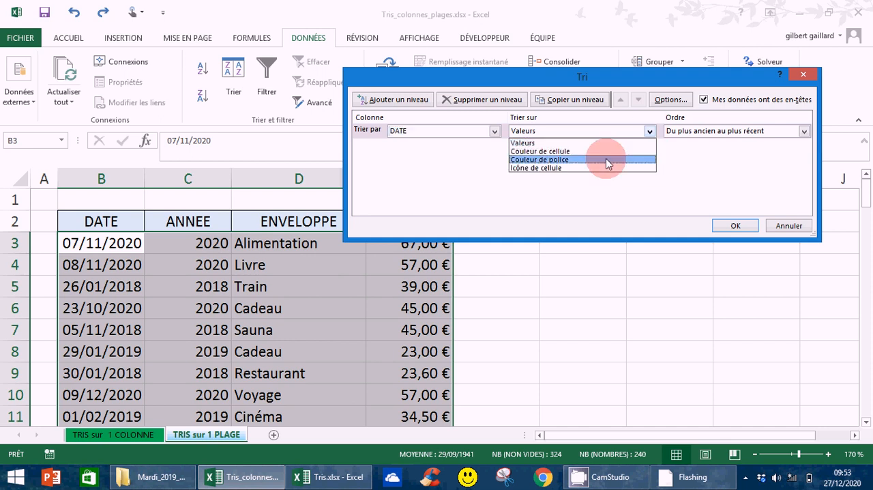
pyautogui.click(567, 143)
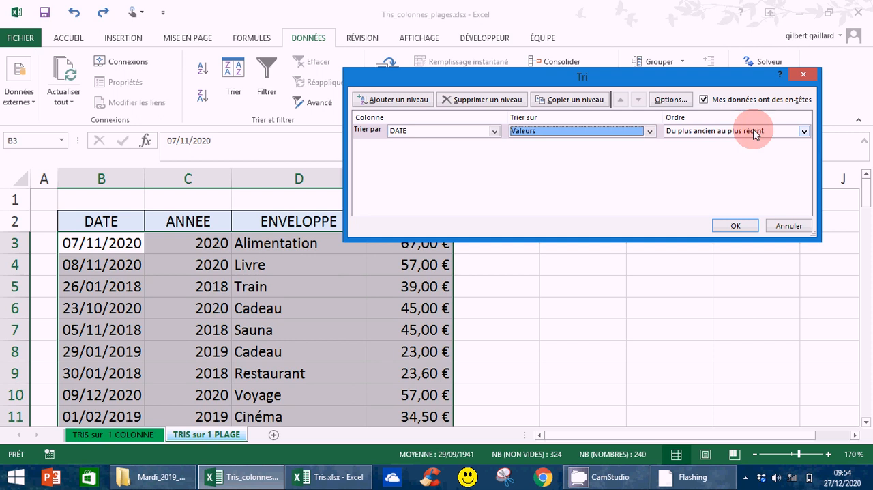
pyautogui.click(805, 131)
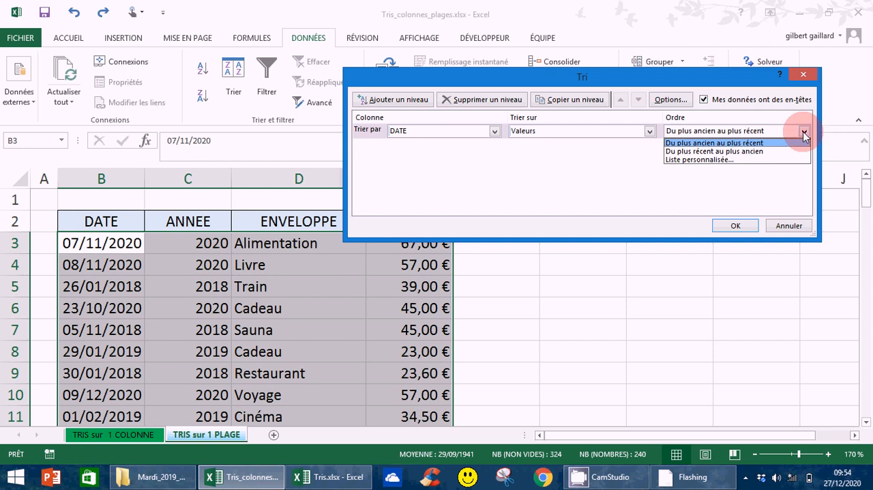
pyautogui.click(803, 132)
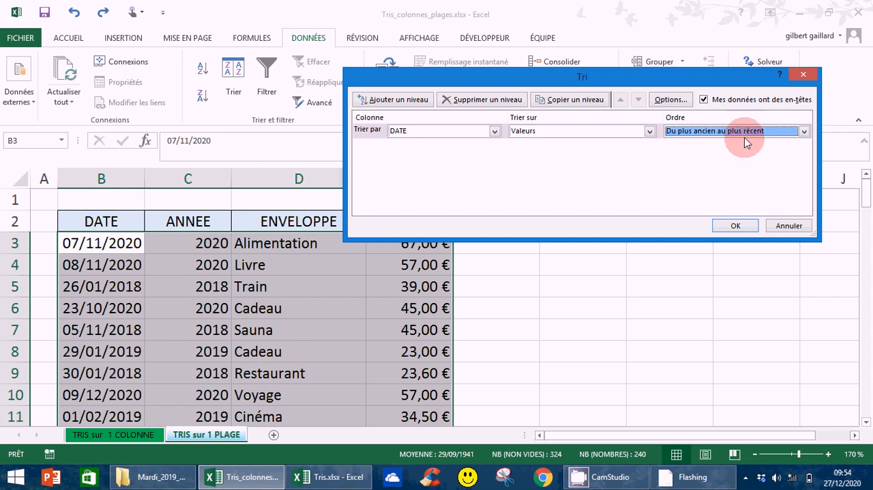
pyautogui.click(735, 228)
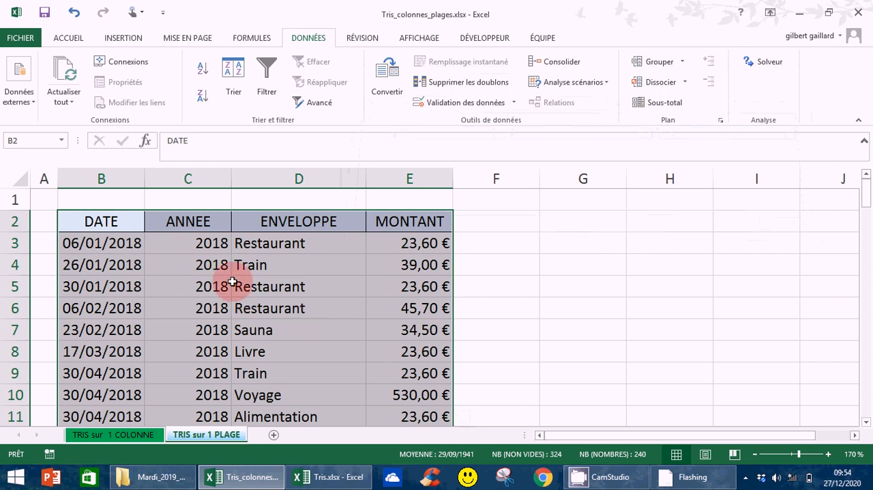
# Undo the custom sort by DATE and select a single cell in the ENVELOPPE column.
pyautogui.click(75, 13)
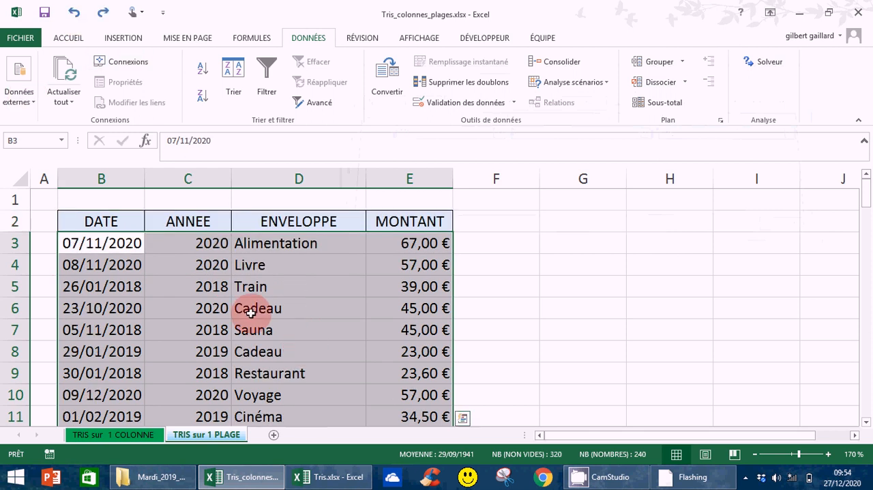
pyautogui.click(307, 315)
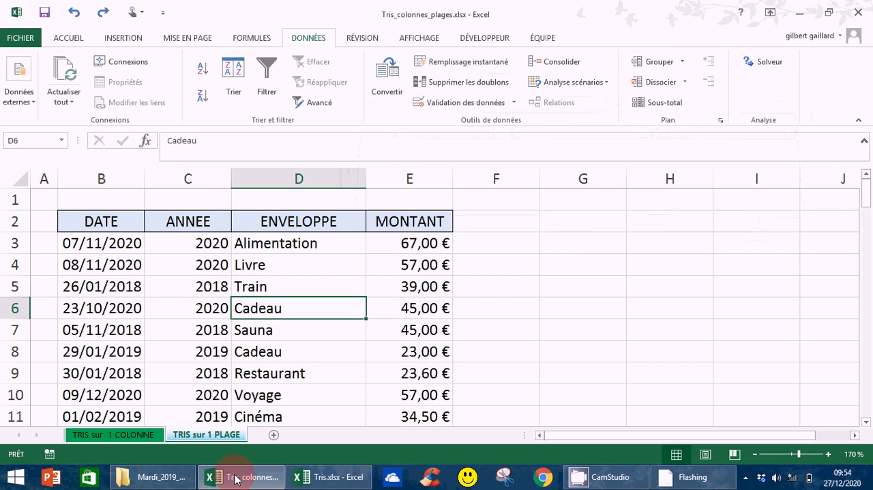
# Sort the expense table by MONTANT on Valeurs, in the order Du plus grand au plus petit.
pyautogui.click(210, 351)
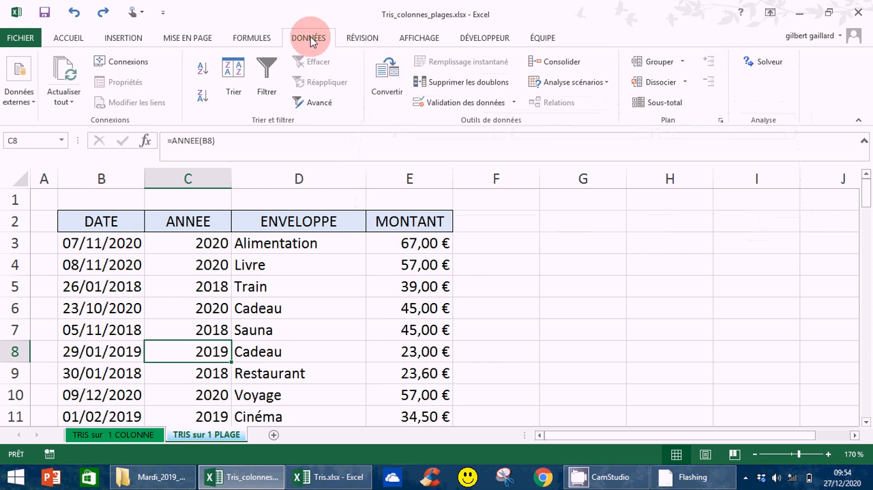
pyautogui.click(233, 87)
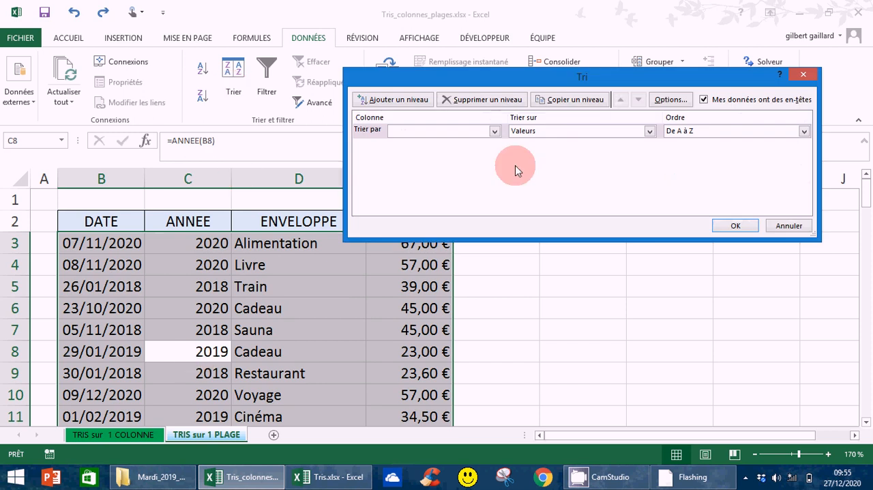
pyautogui.click(496, 132)
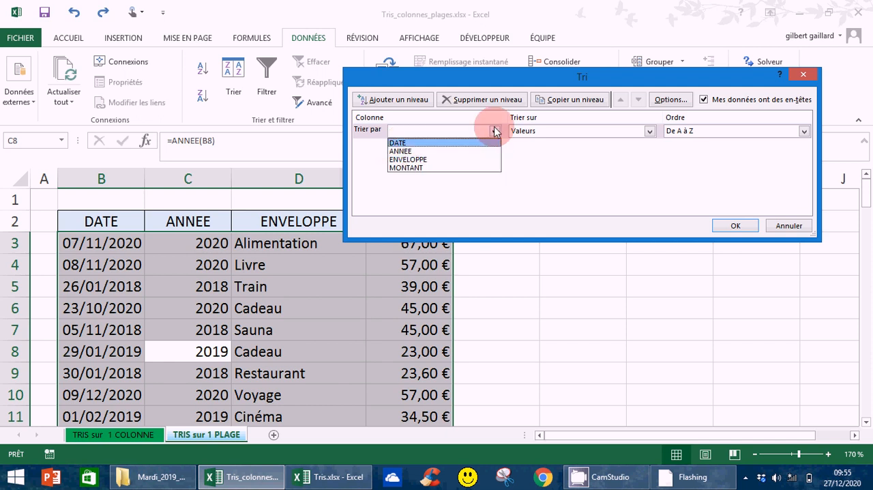
pyautogui.click(404, 168)
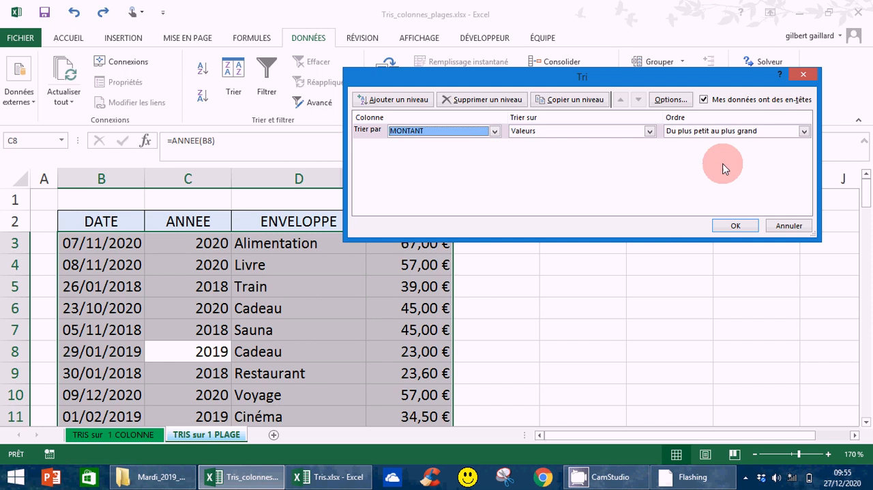
pyautogui.click(803, 131)
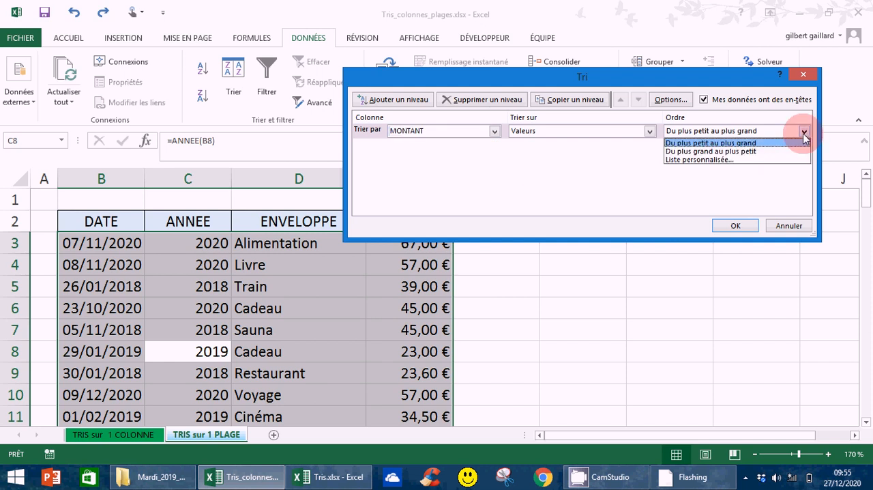
pyautogui.click(728, 151)
pyautogui.click(734, 231)
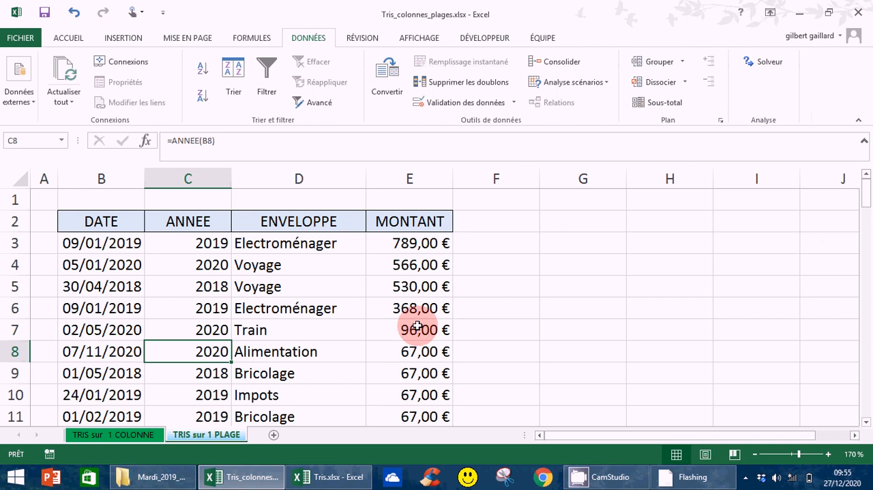
pyautogui.moveTo(865, 195); pyautogui.dragTo(211, 365)
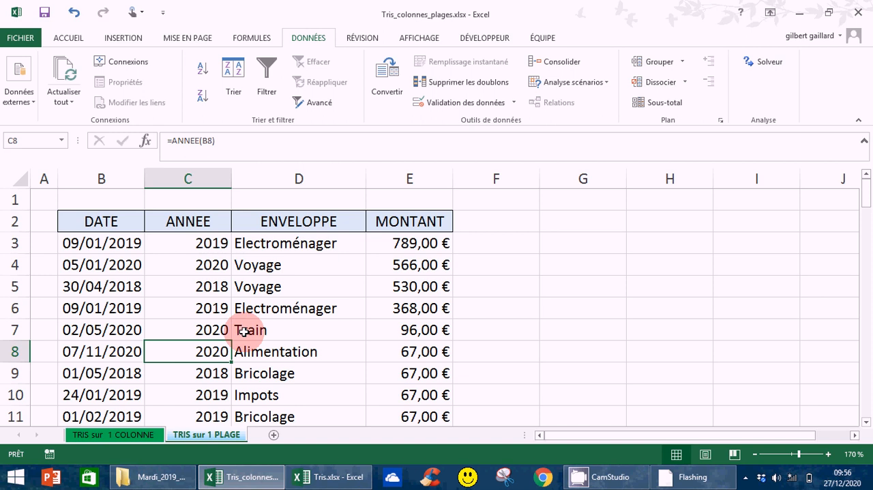
# Define a custom sort with ANNEE, Du plus grand au plus petit, as first level and ENVELOPPE, De A à Z, as second level.
pyautogui.click(228, 100)
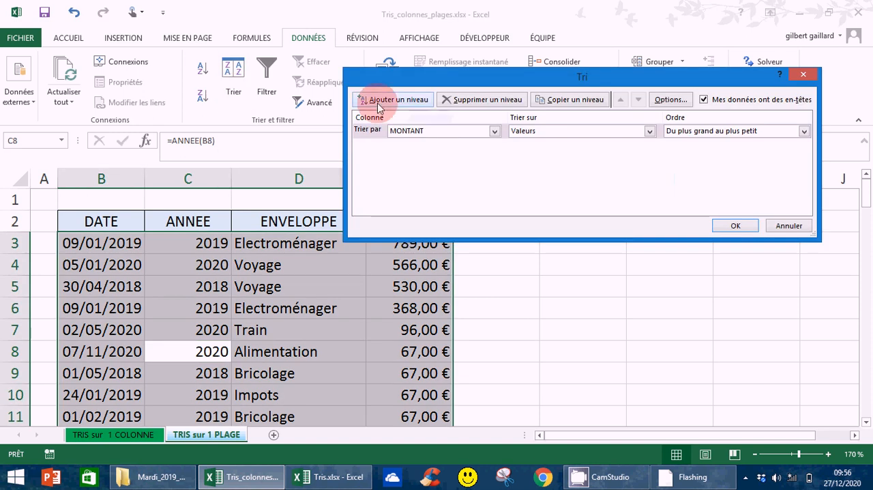
pyautogui.click(495, 132)
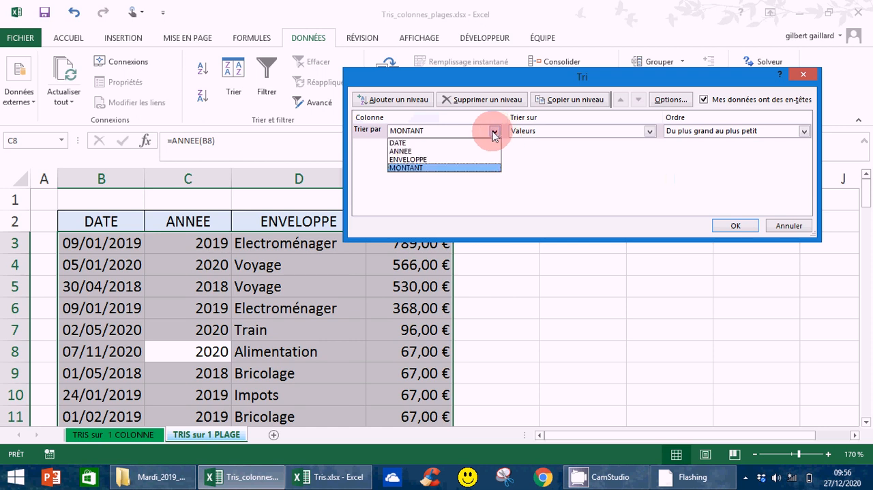
pyautogui.click(402, 150)
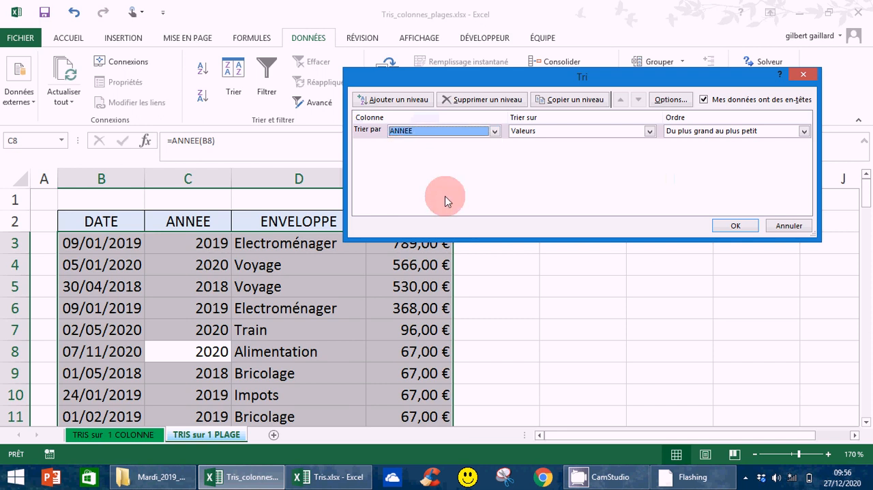
pyautogui.click(382, 97)
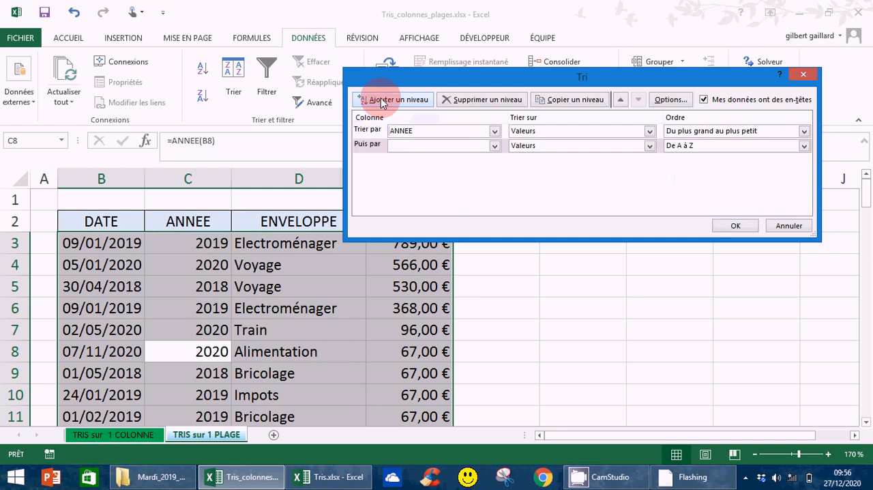
pyautogui.click(496, 147)
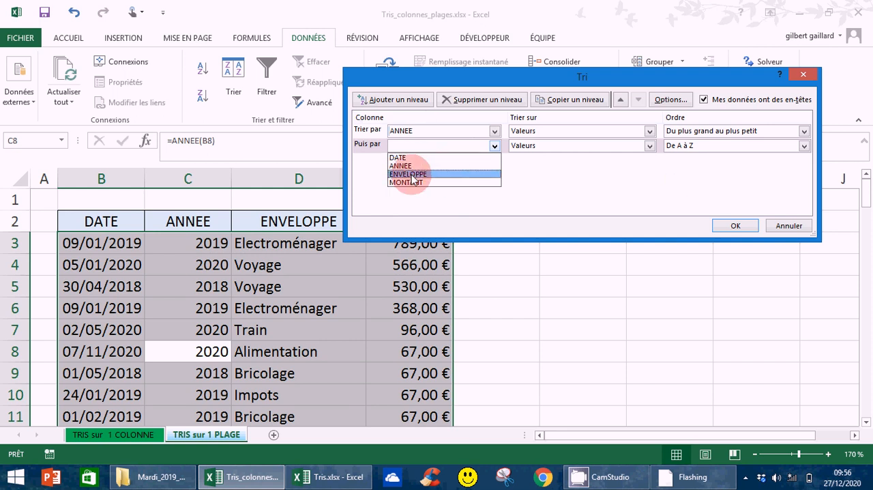
pyautogui.click(414, 175)
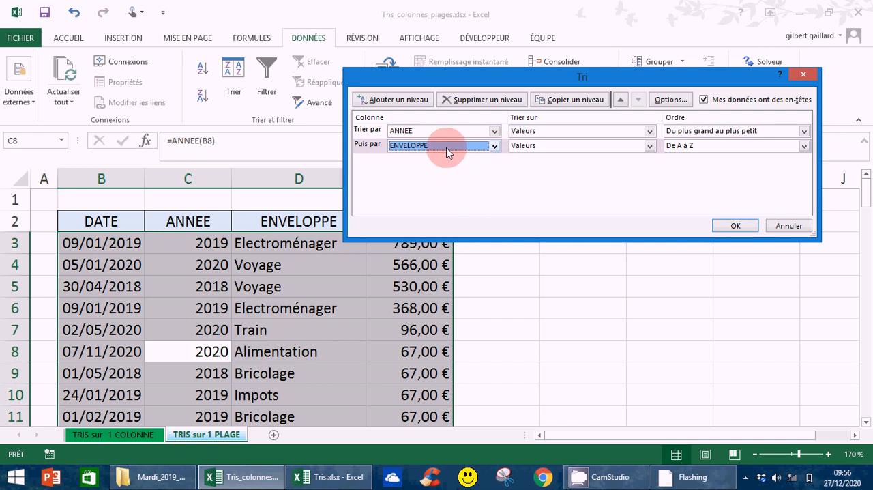
# Add MONTANT, Du plus grand au plus petit, as the third sort level and apply the sort to the table.
pyautogui.click(387, 103)
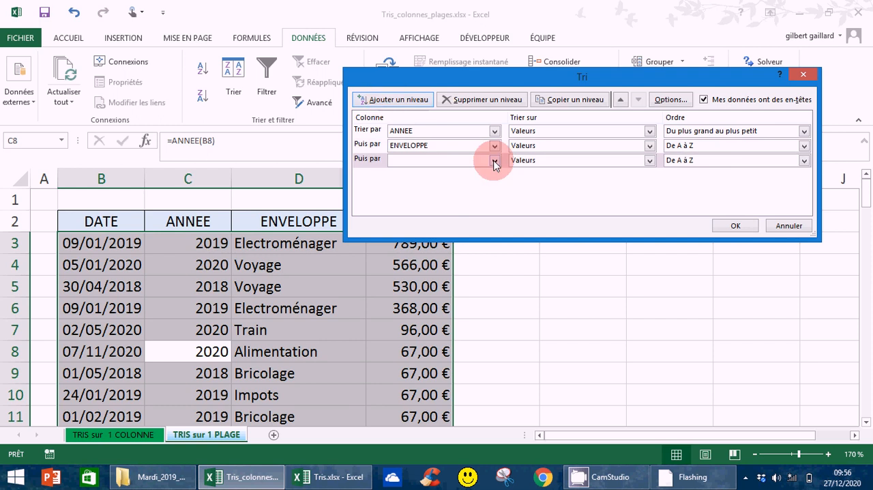
pyautogui.click(495, 164)
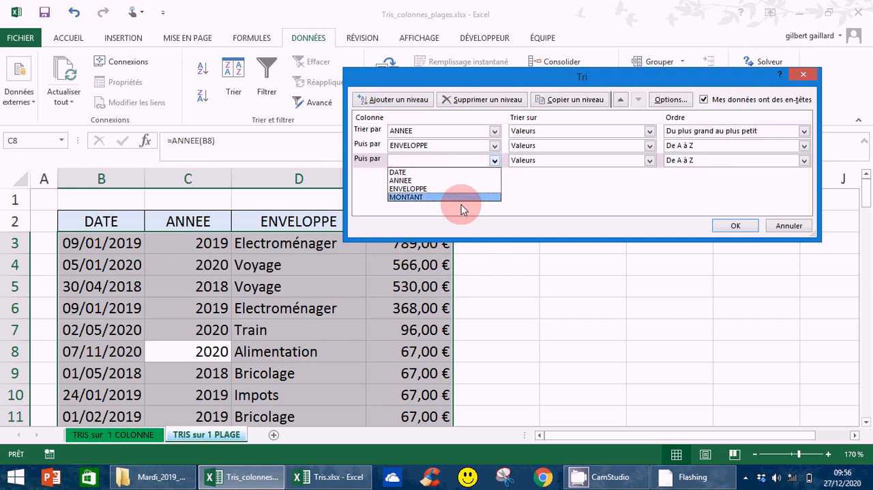
pyautogui.click(404, 197)
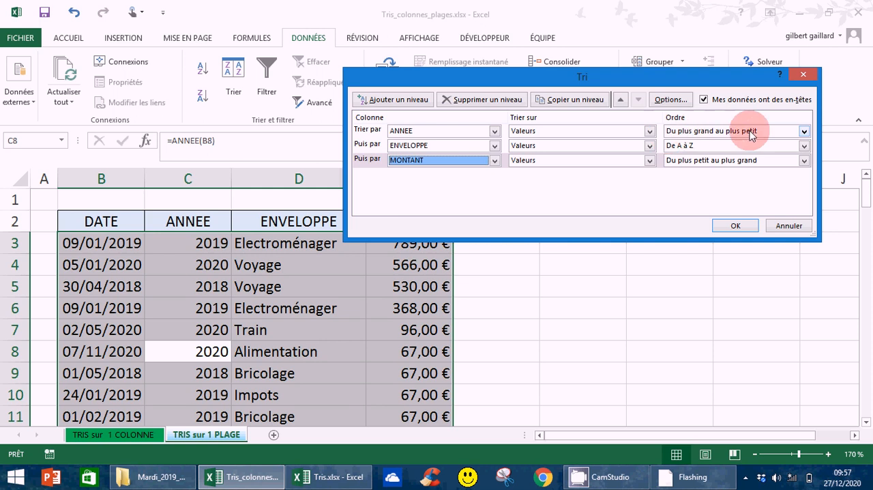
pyautogui.click(805, 161)
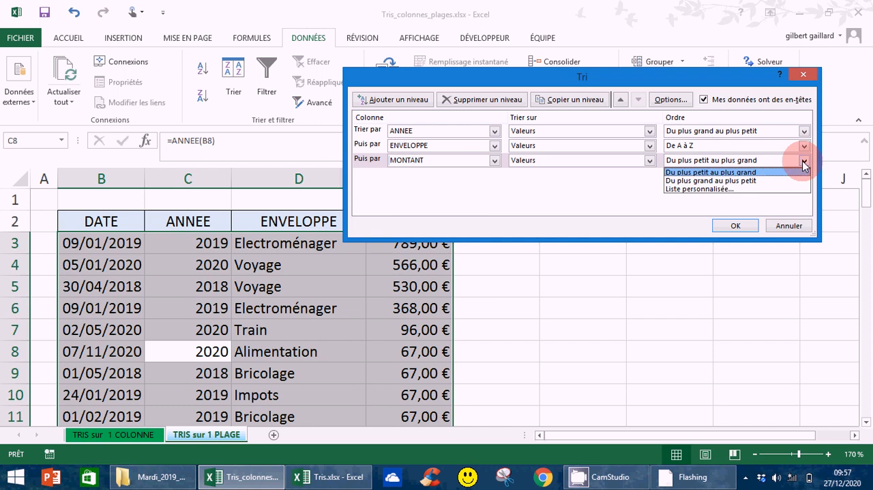
pyautogui.click(718, 181)
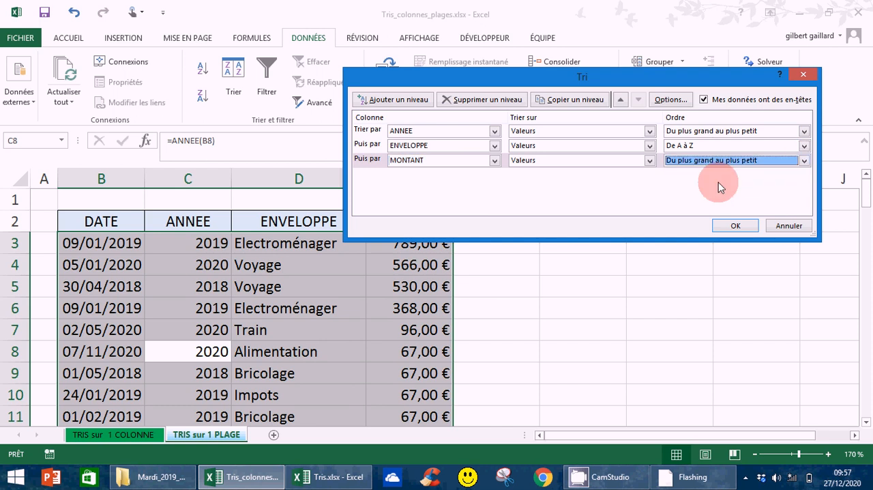
pyautogui.click(736, 227)
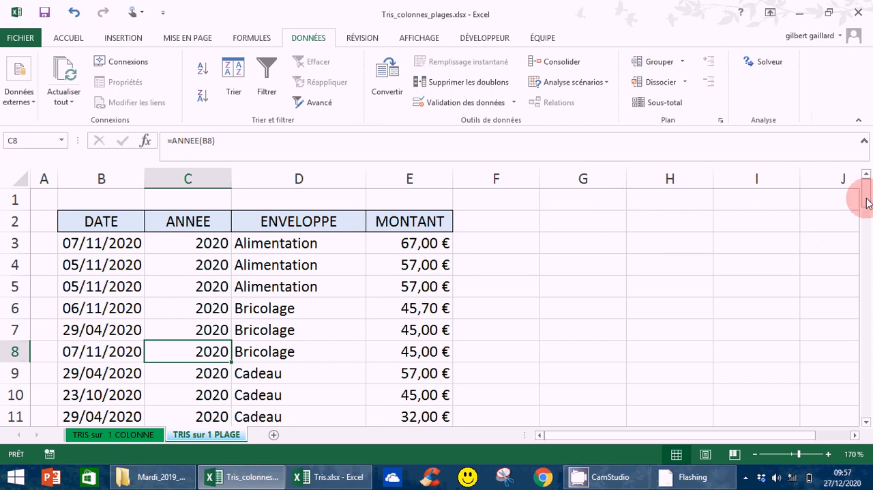
# Select the whole expense table with its headers, B2:E82, and return to its first rows.
pyautogui.moveTo(868, 203); pyautogui.dragTo(871, 277)
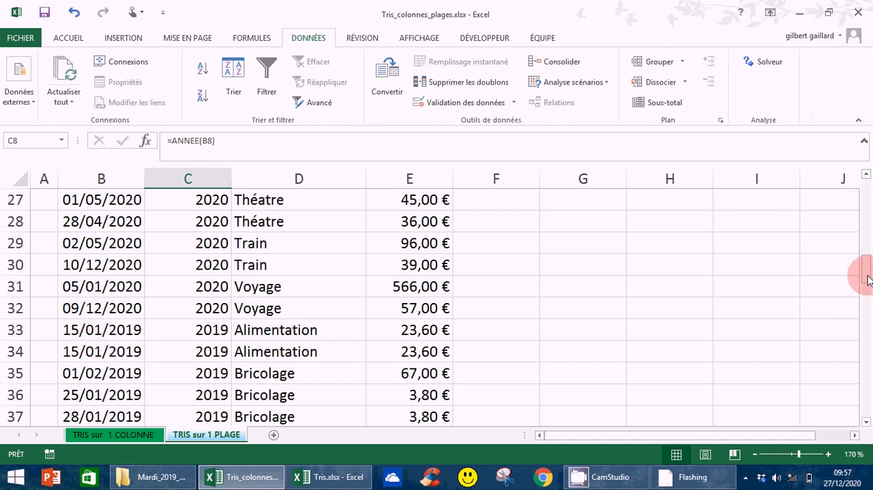
pyautogui.moveTo(868, 280); pyautogui.dragTo(868, 202)
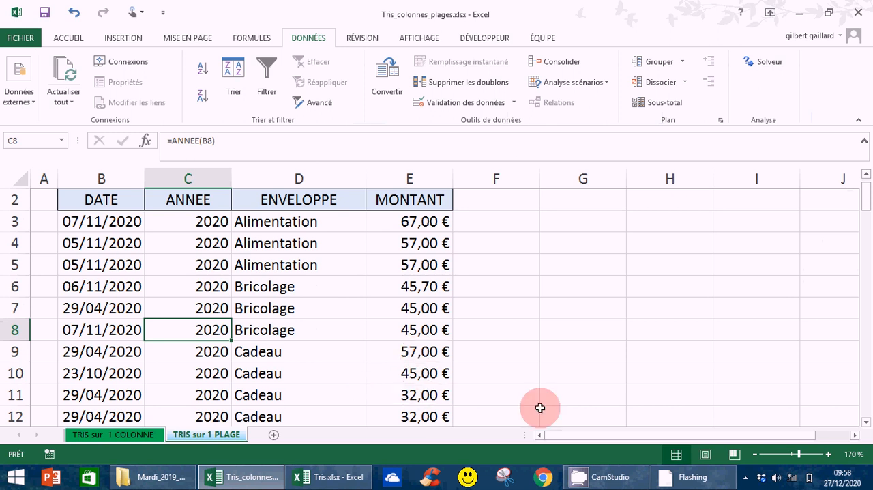
pyautogui.moveTo(866, 204); pyautogui.dragTo(869, 279)
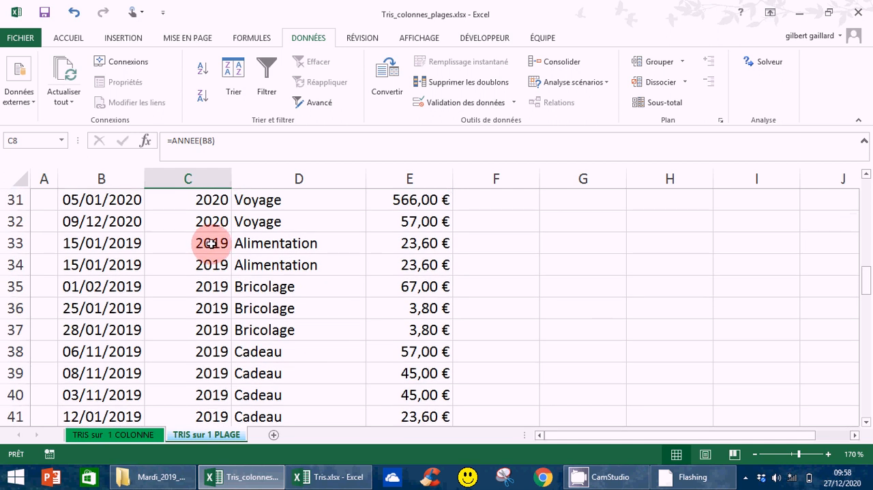
pyautogui.moveTo(867, 283); pyautogui.dragTo(866, 193)
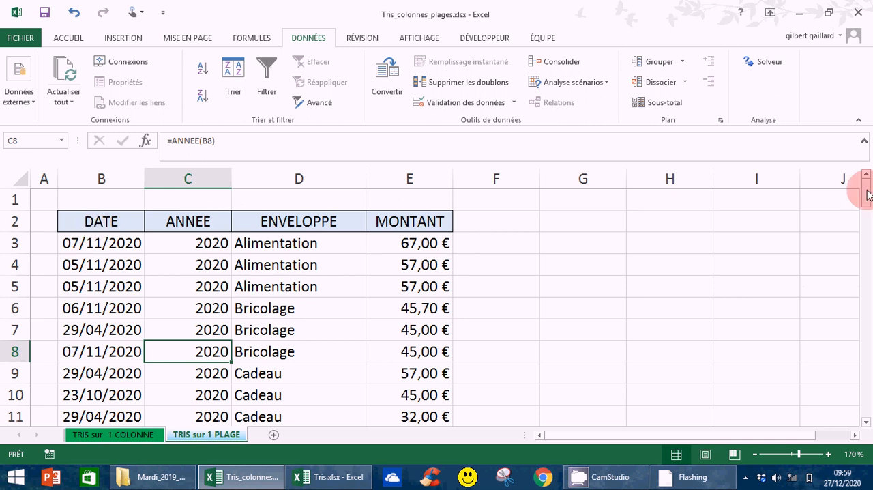
pyautogui.click(89, 221)
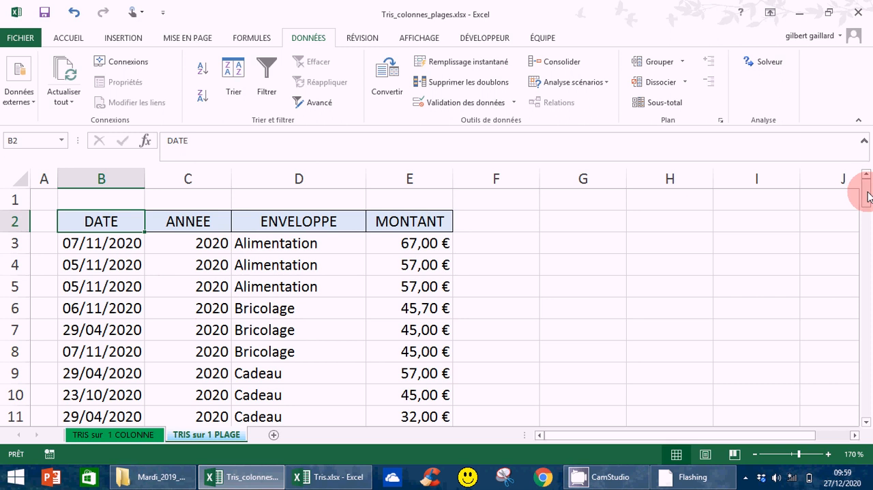
pyautogui.moveTo(869, 196); pyautogui.dragTo(868, 230)
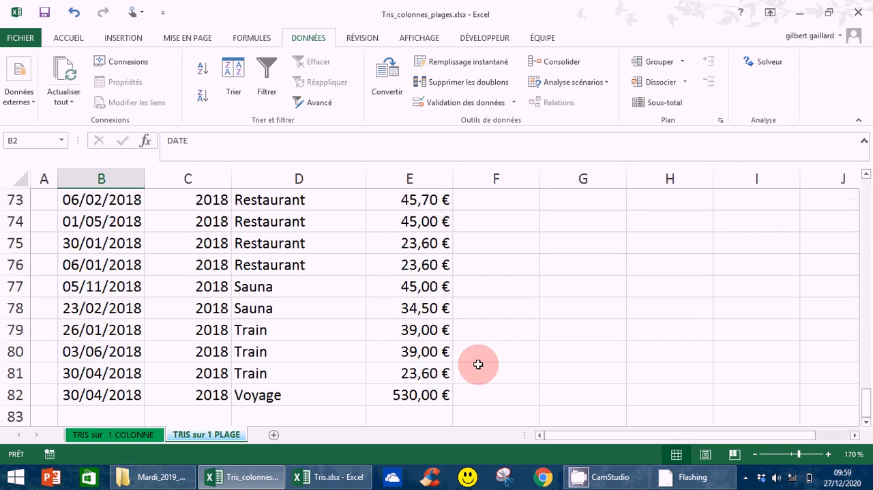
pyautogui.keyDown('shift'); pyautogui.click(417, 396); pyautogui.keyUp('shift')
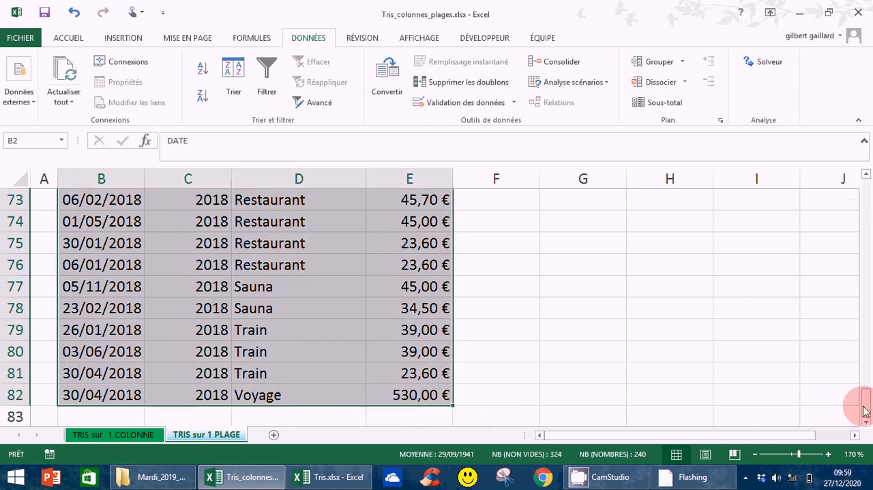
pyautogui.moveTo(865, 410); pyautogui.dragTo(858, 191)
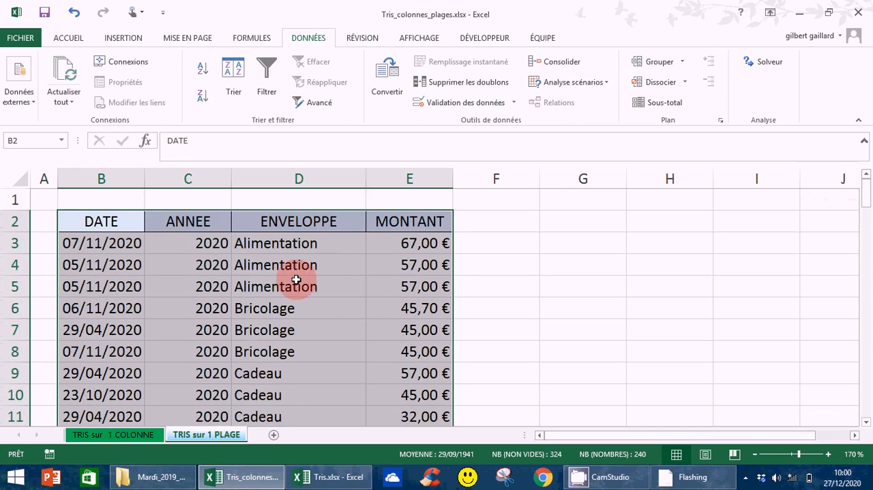